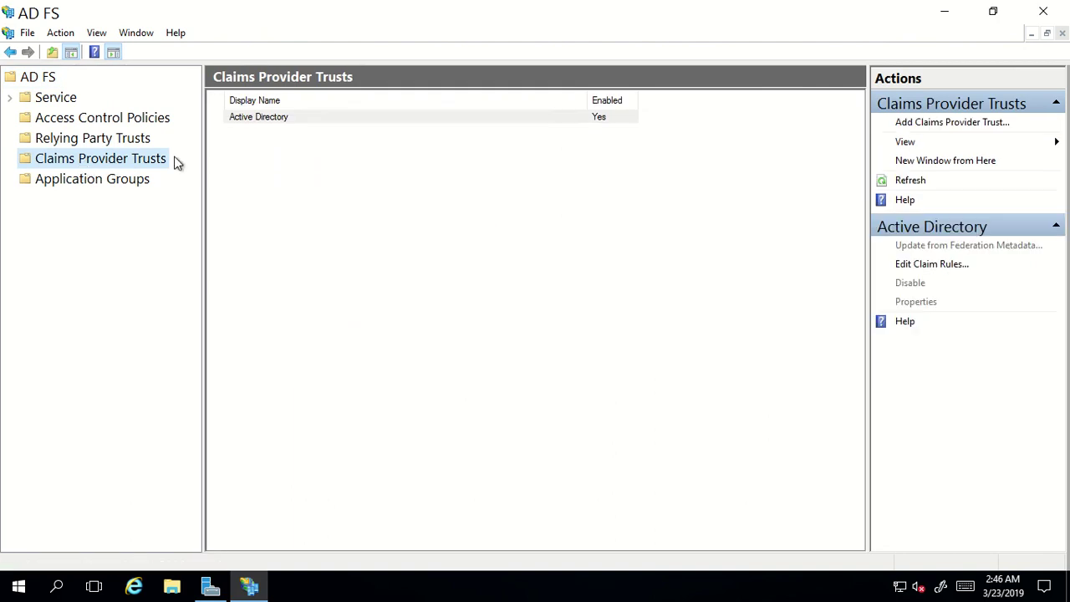
- Inspect the Active Directory entry among the claims provider trusts
left_click(291, 119)
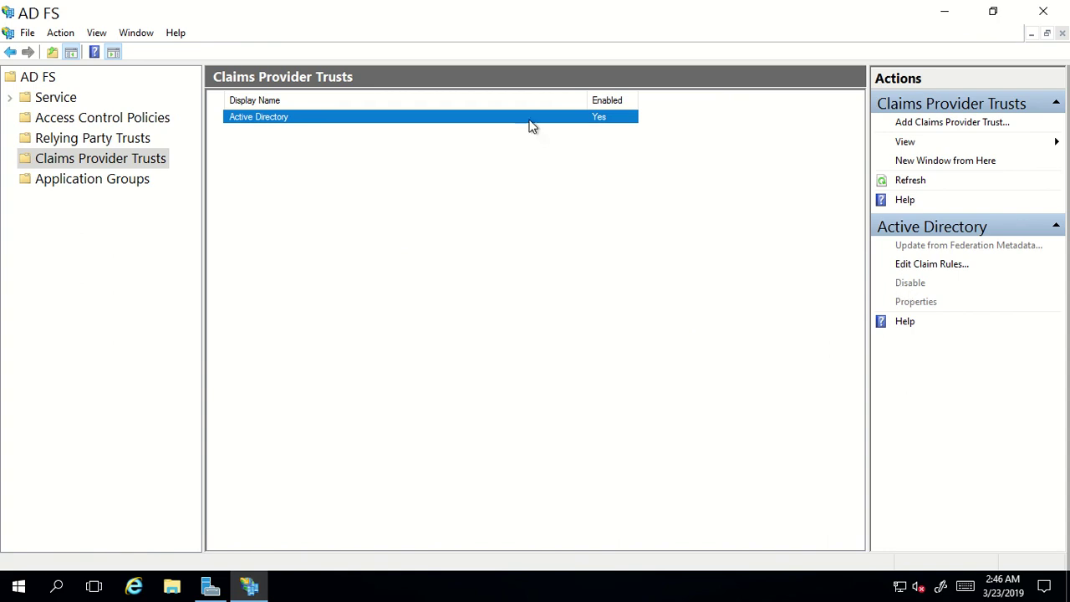
left_click(502, 194)
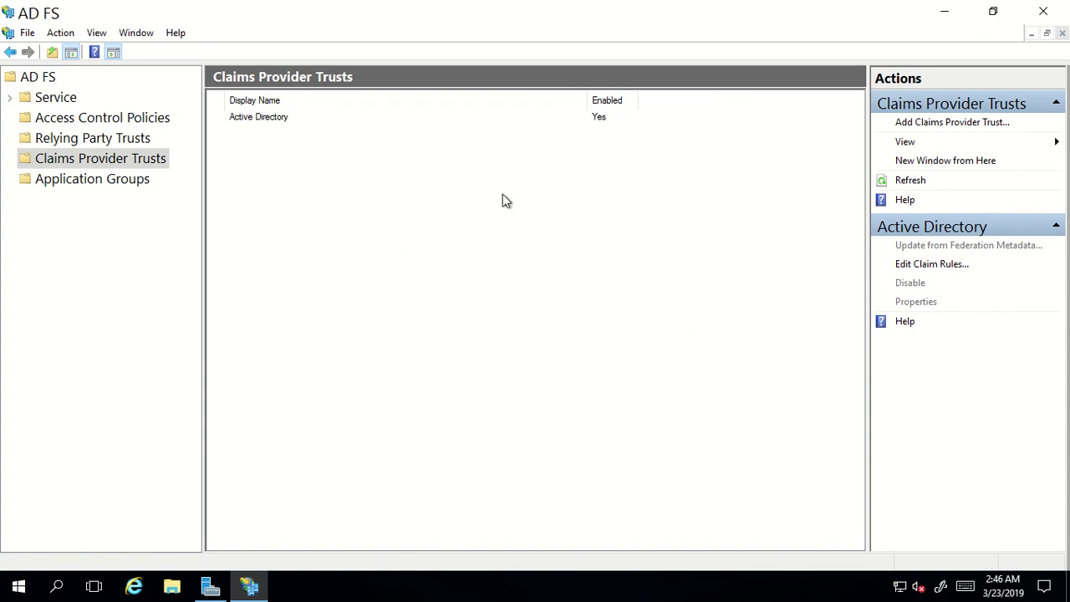
- Delete the Test-Application relying party trust and refresh the list of relying party trusts
left_click(100, 142)
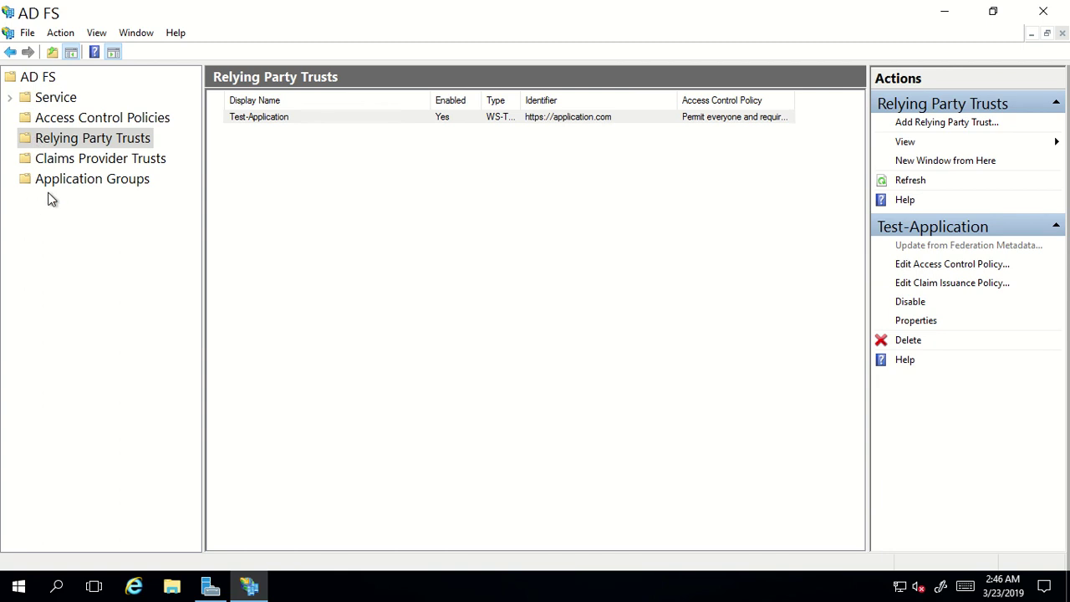
left_click(287, 215)
left_click(297, 124)
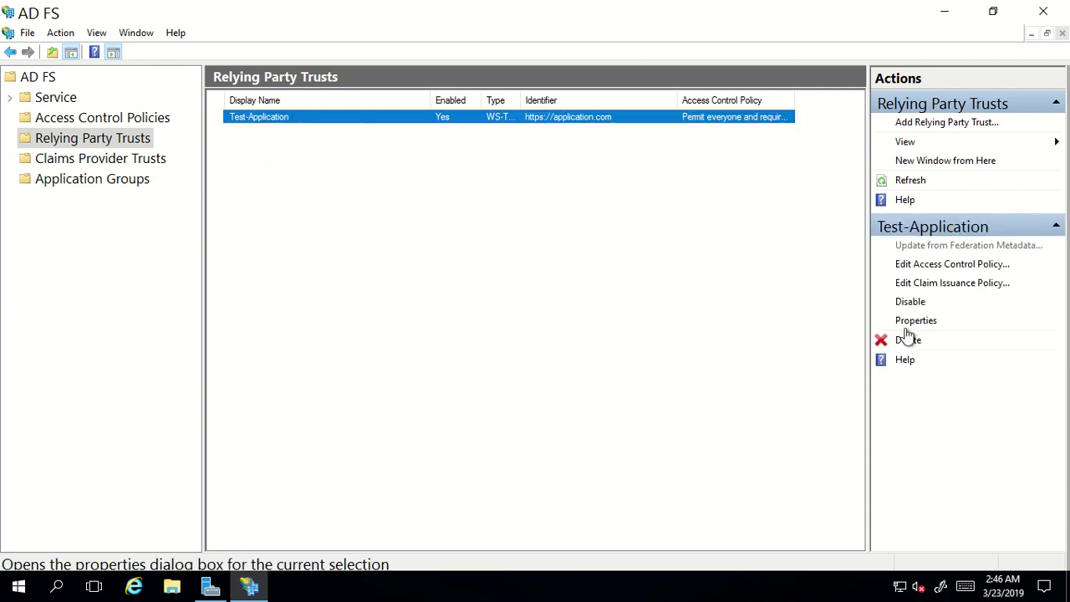
left_click(908, 342)
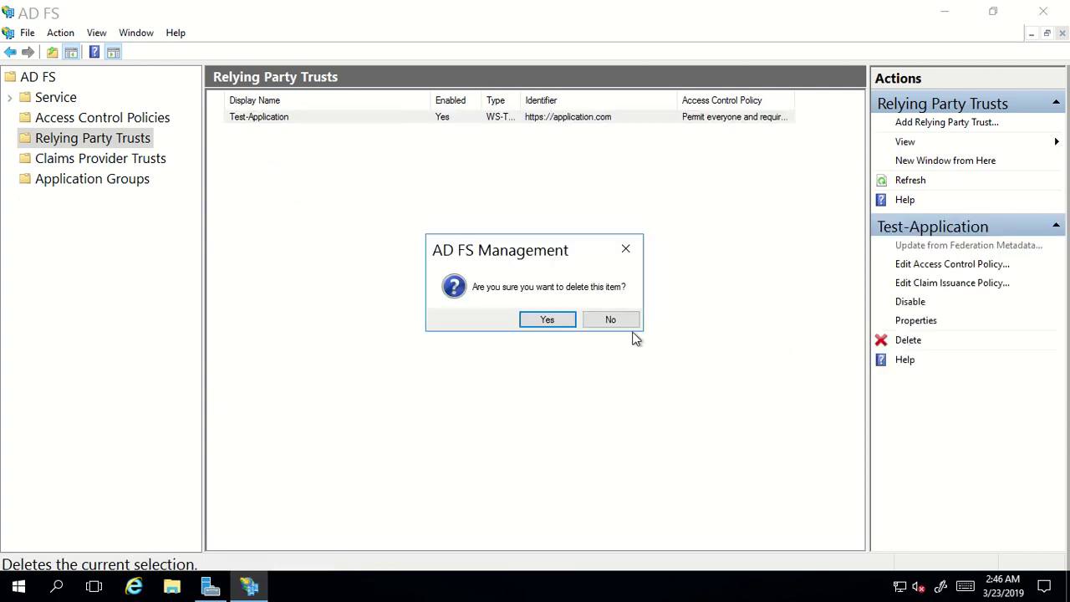
left_click(526, 324)
left_click(907, 183)
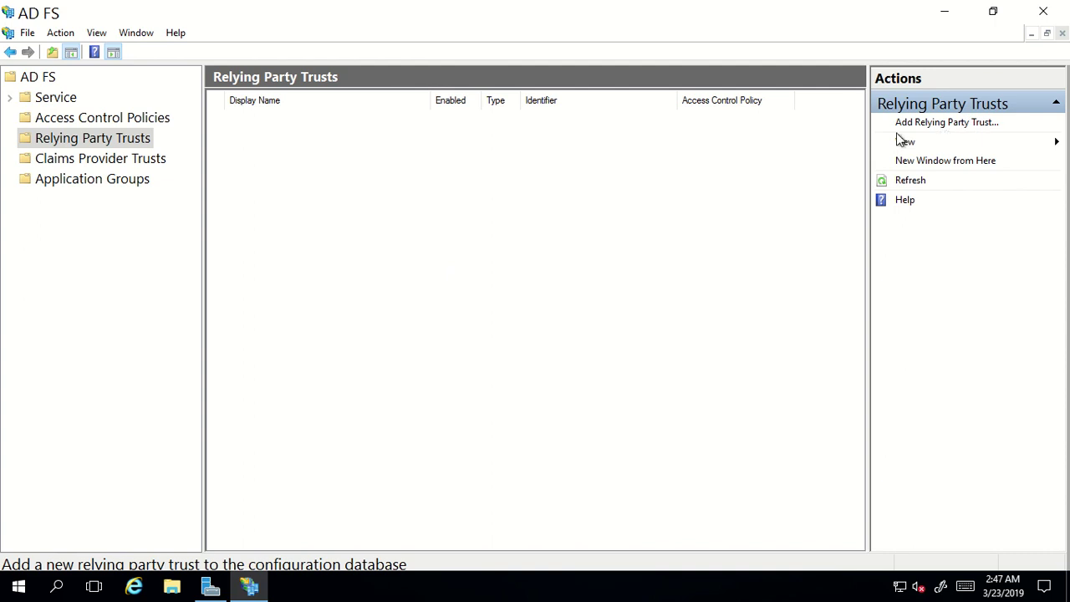
- Start adding a new claims-aware relying party trust
left_click(942, 128)
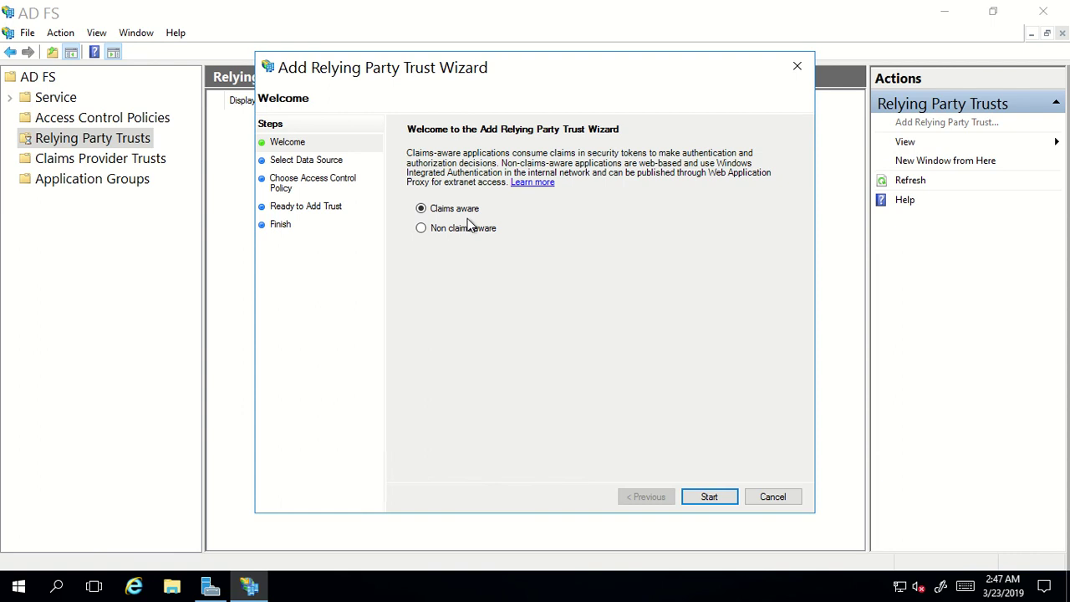
left_click(712, 499)
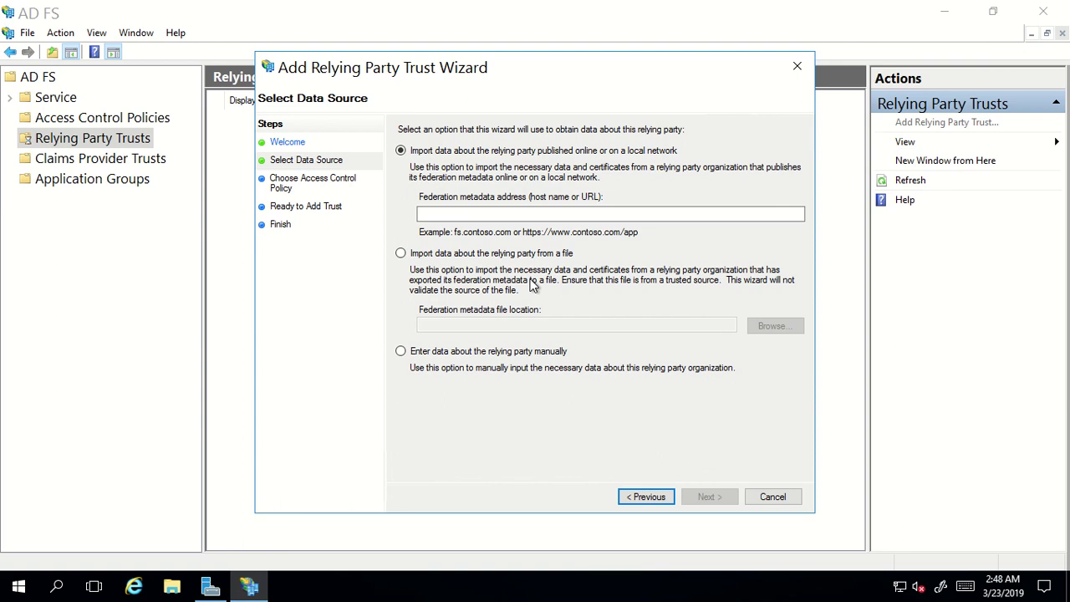
left_click(495, 216)
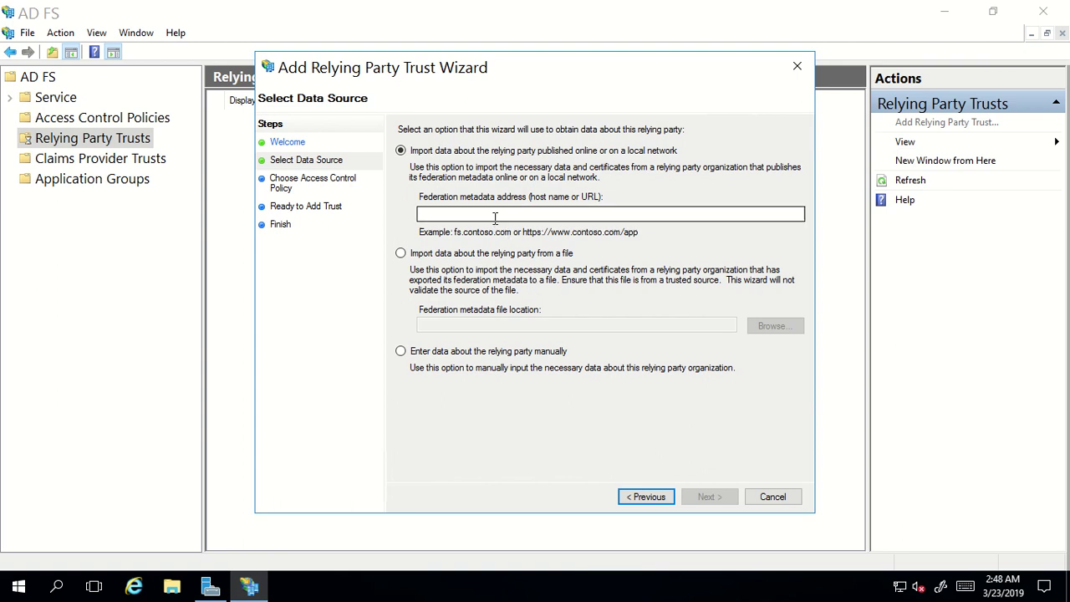
type("https")
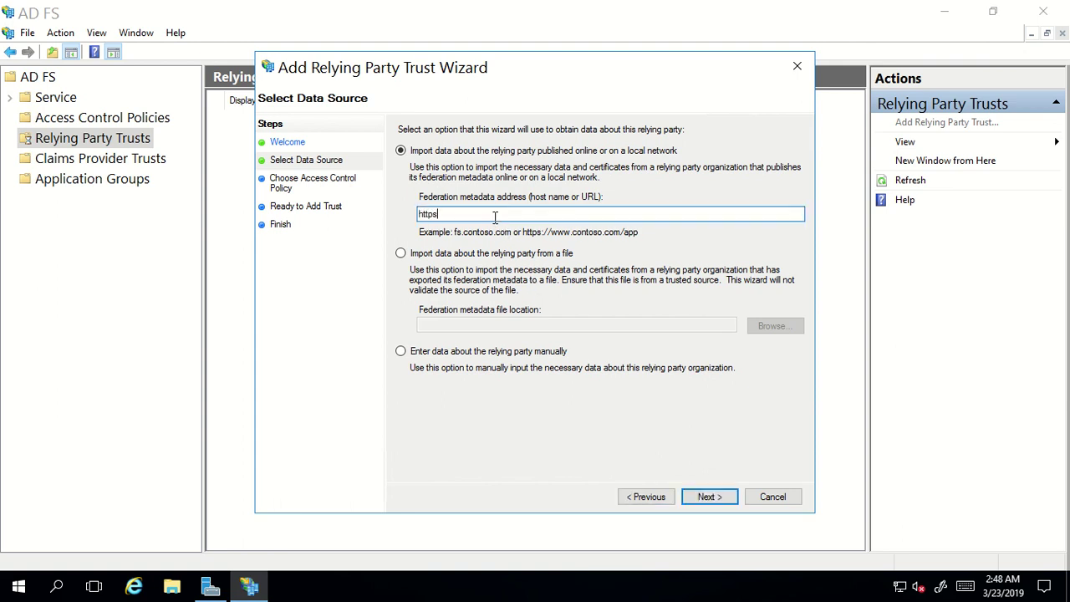
type("://application.com")
left_click_drag(523, 214, 389, 204)
key("BackSpace")
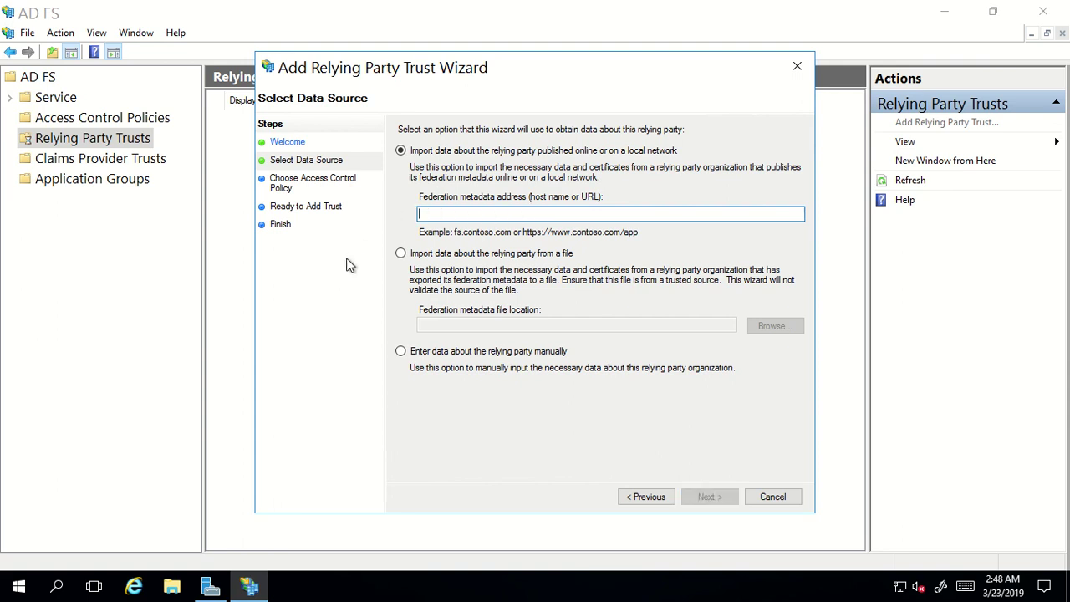
left_click(401, 253)
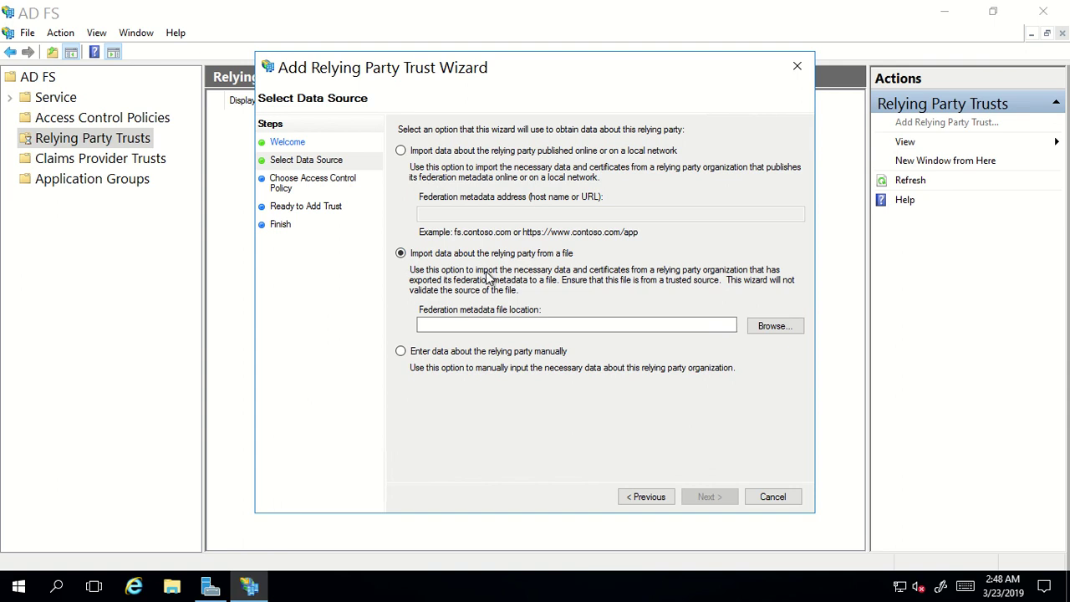
left_click(775, 327)
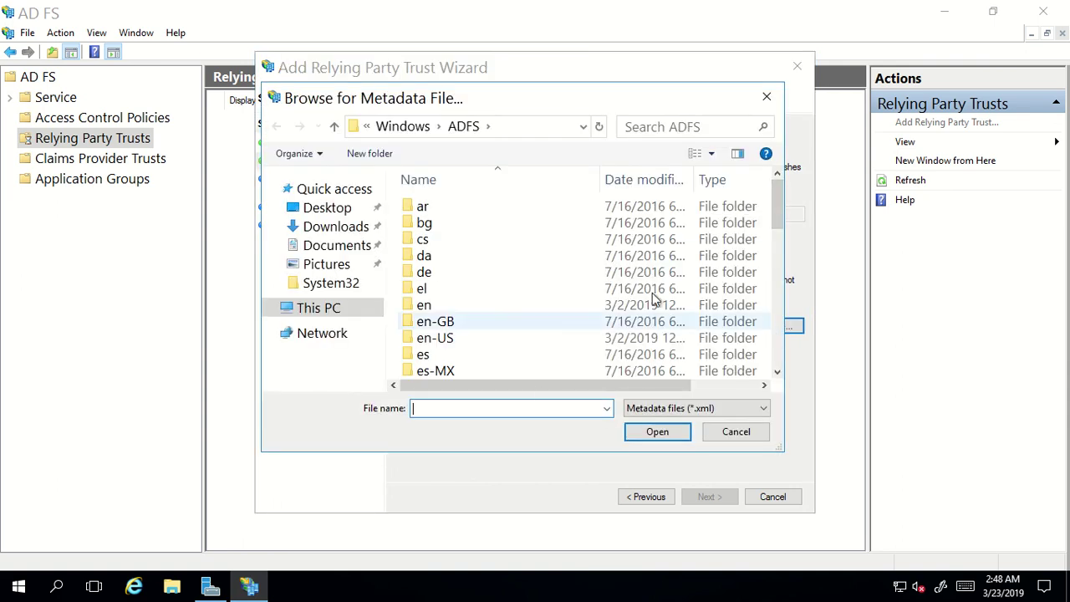
left_click(736, 432)
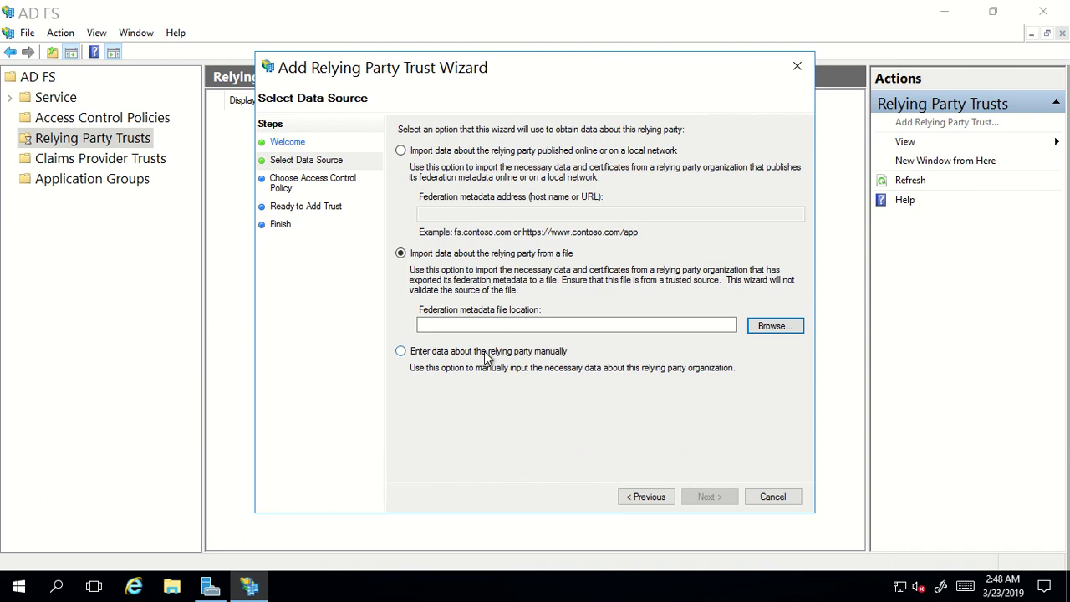
- Choose manual entry of the relying party data, with display name "Application - Test" and the note "This is a test application."
left_click(430, 355)
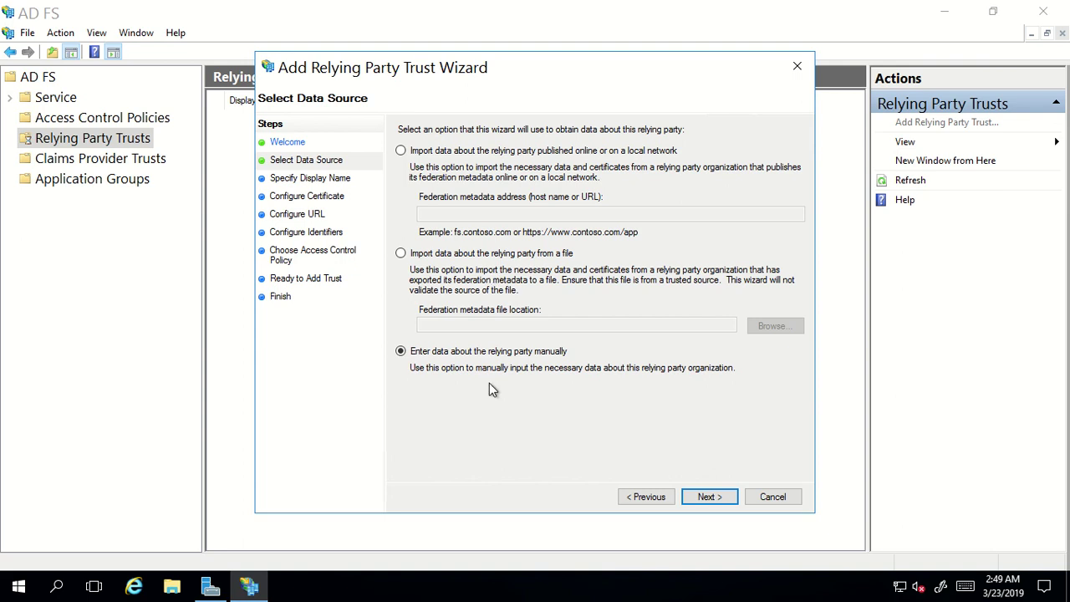
left_click(709, 497)
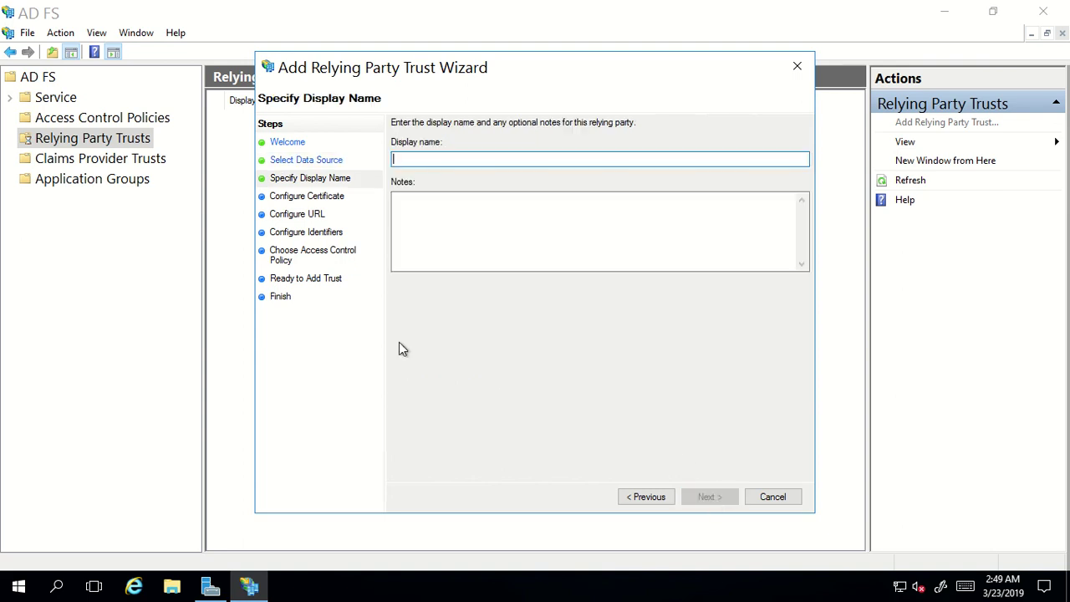
type("A")
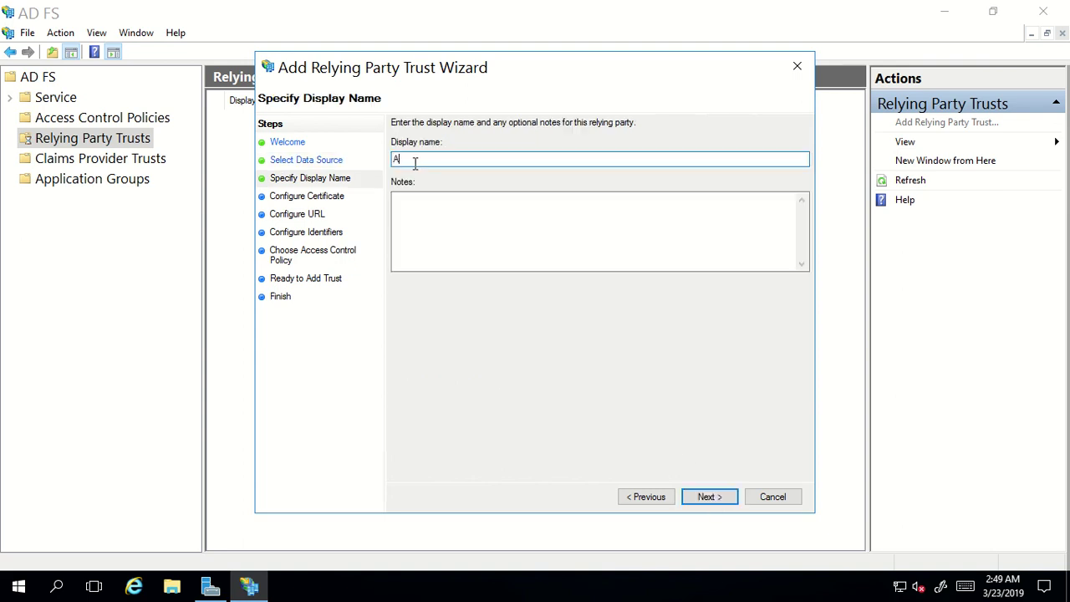
type("pplication - Test")
left_click(431, 218)
type("This ")
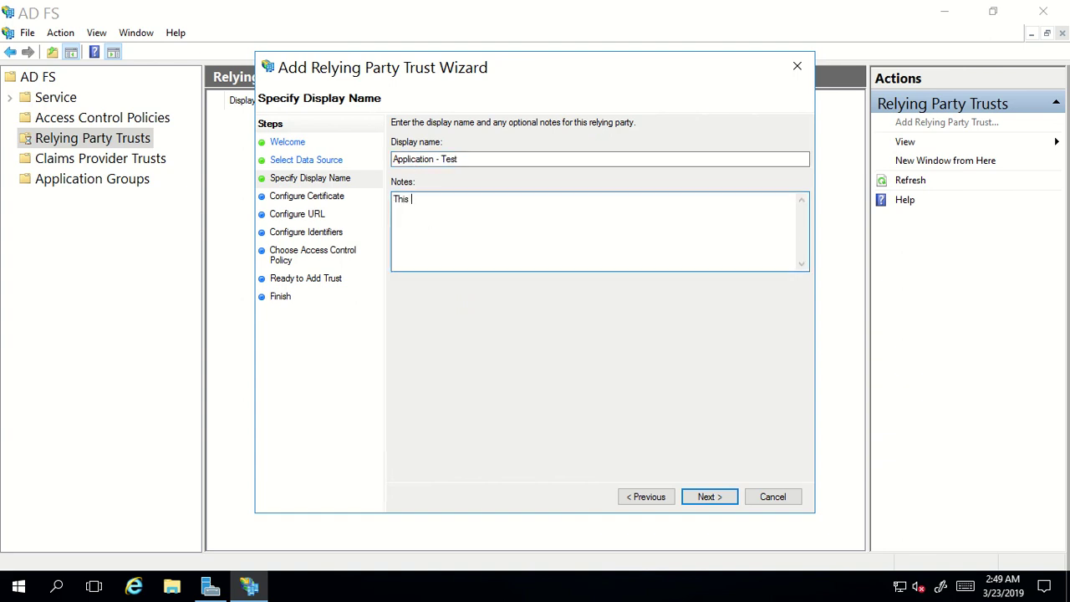
type("is a test application.")
left_click(686, 497)
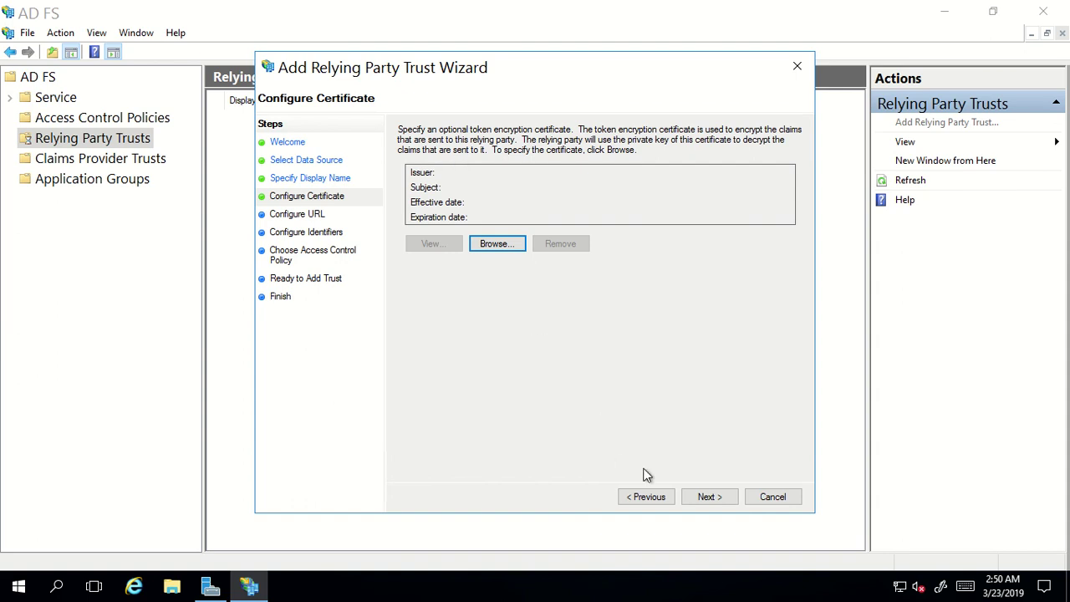
left_click(706, 498)
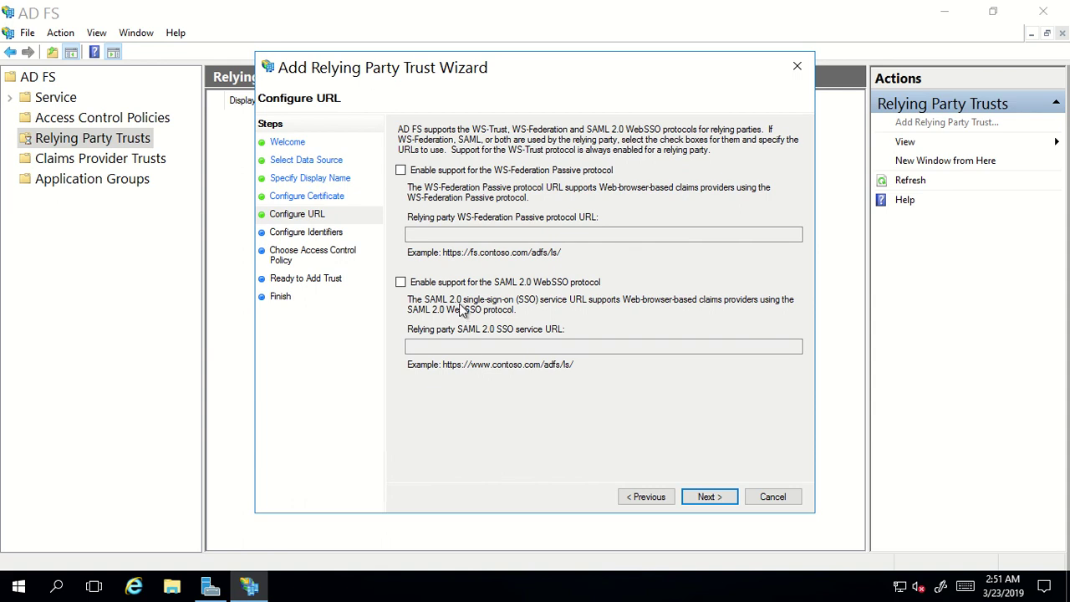
left_click(401, 171)
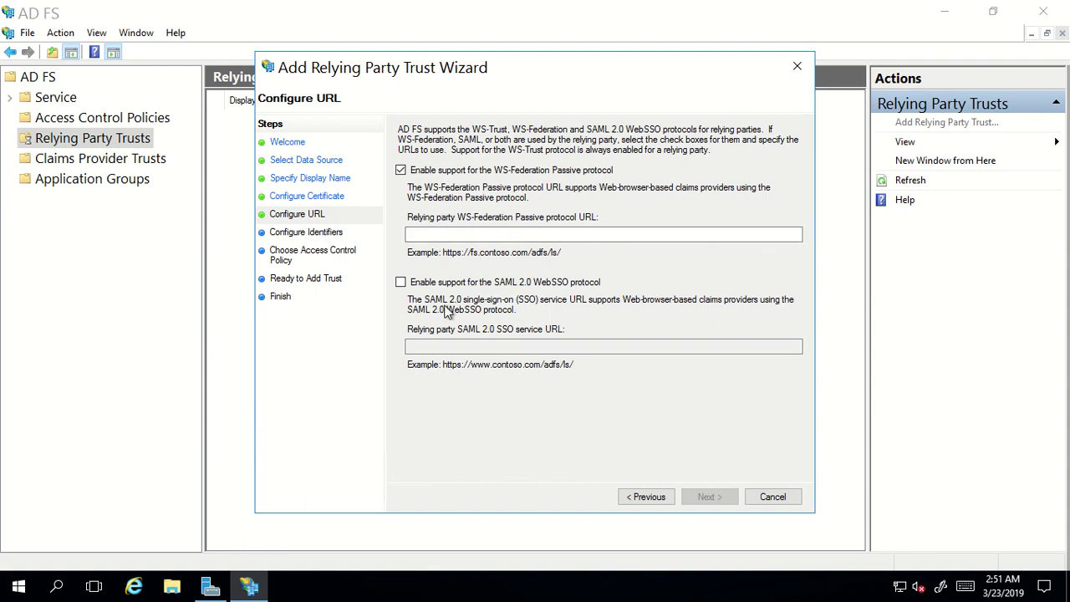
left_click(445, 235)
type("https")
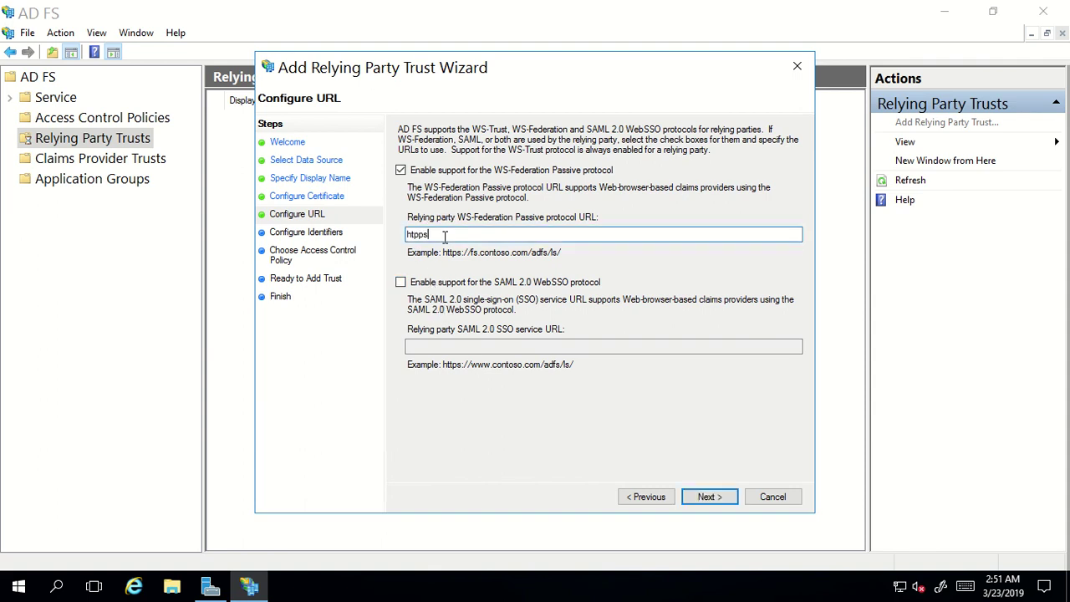
key("BackSpace")
key("BackSpace")
key("BackSpace")
type("tps://application.com")
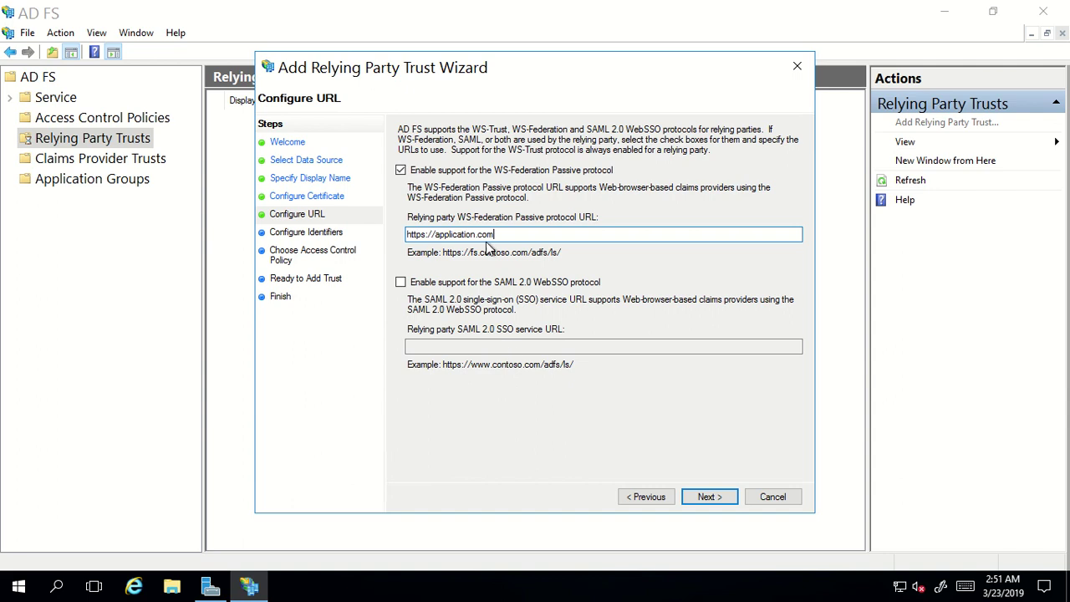
left_click(697, 498)
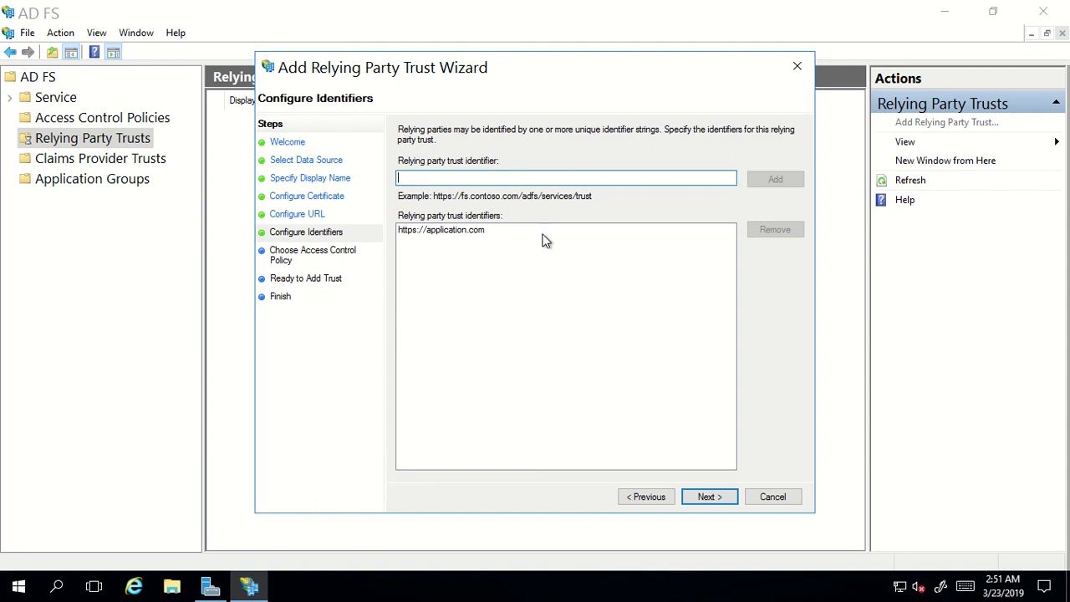
left_click(445, 240)
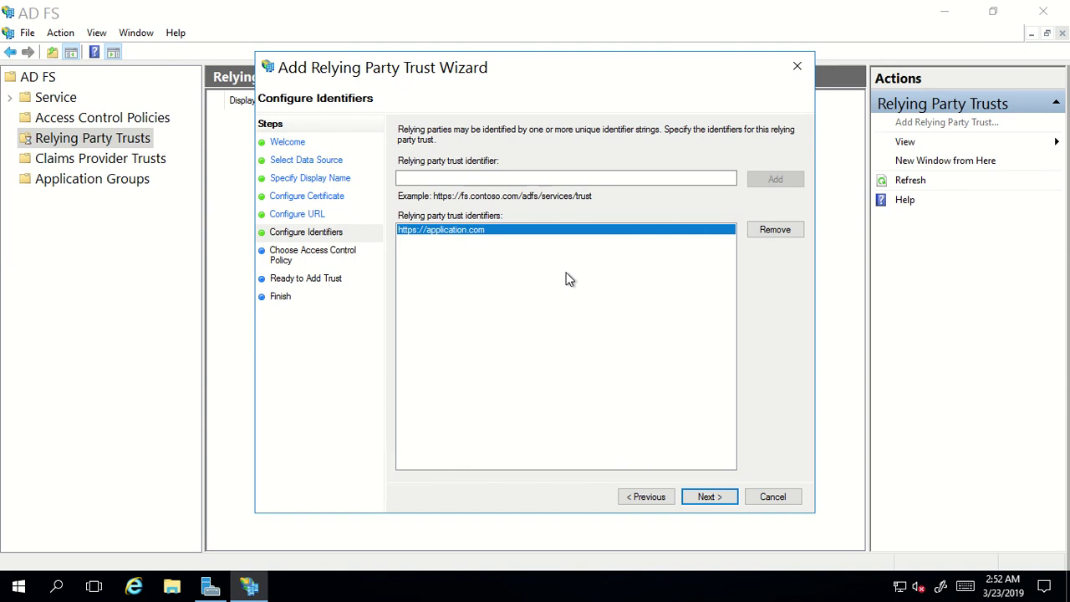
left_click(709, 497)
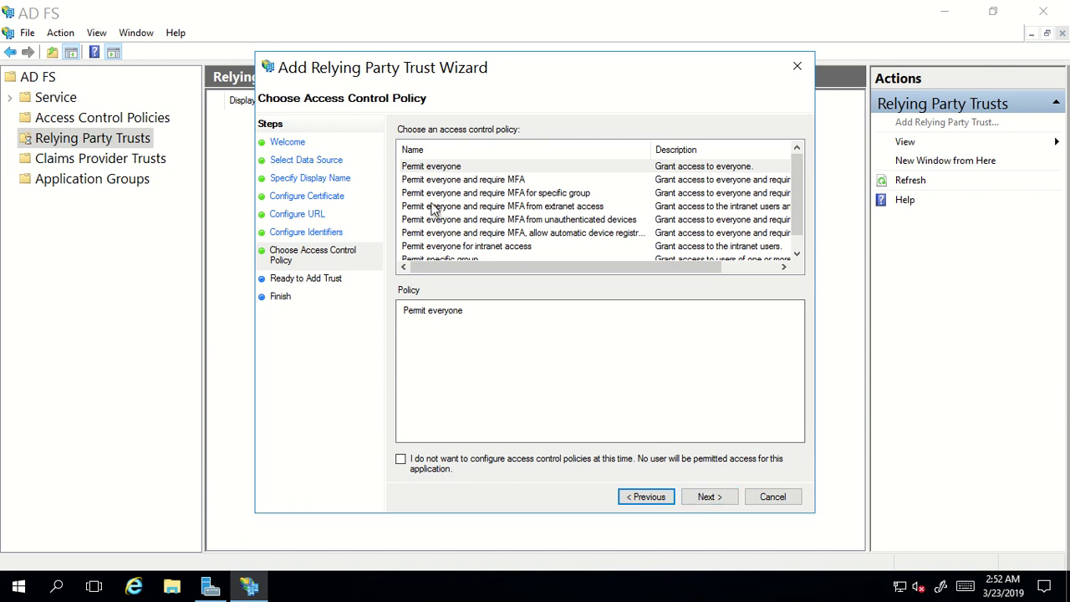
left_click(438, 169)
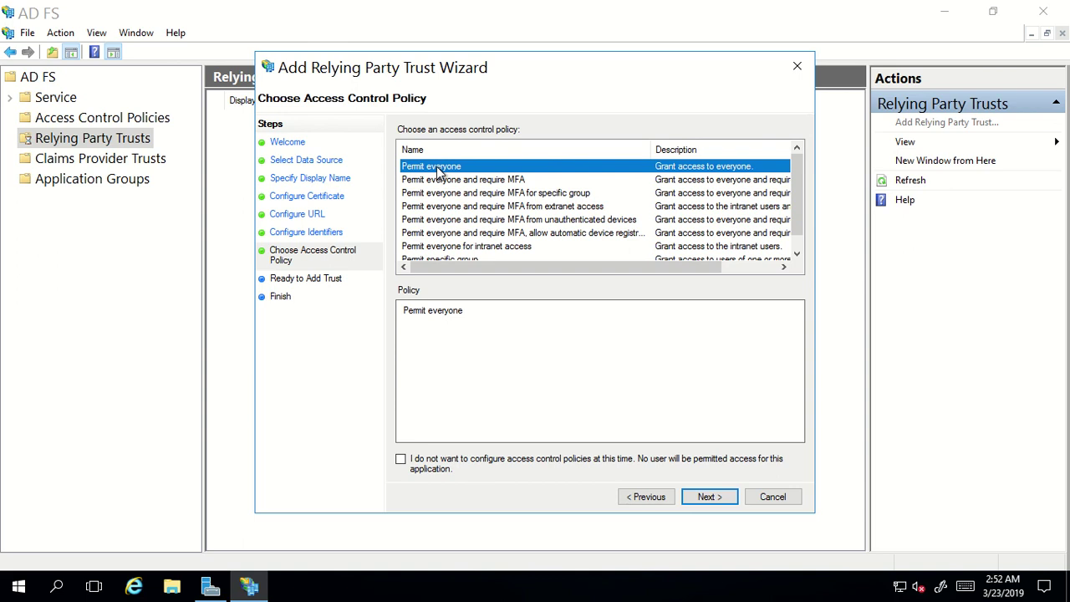
left_click(471, 181)
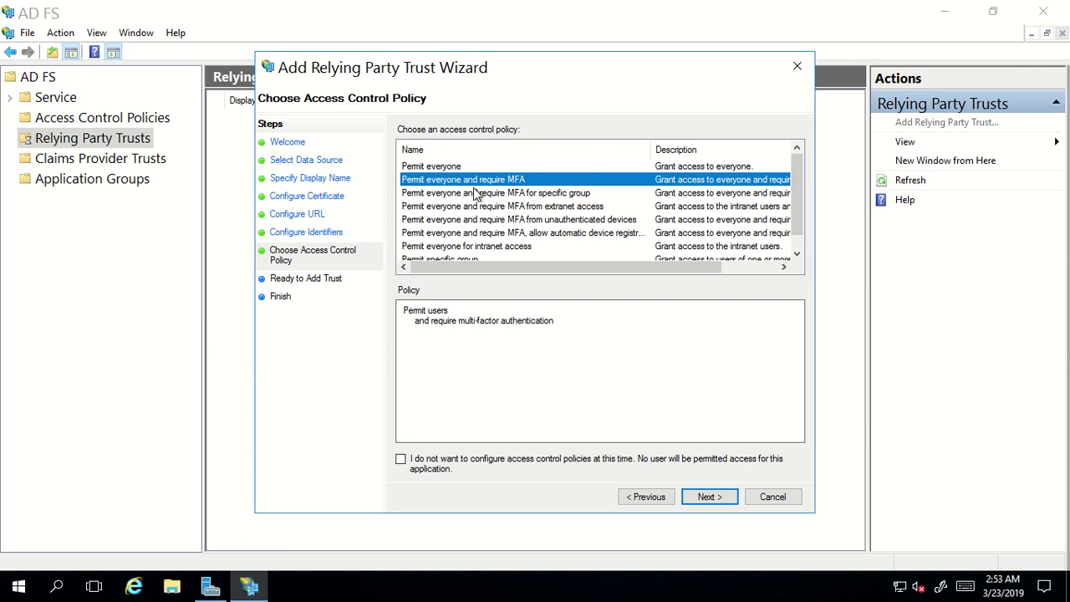
left_click(453, 170)
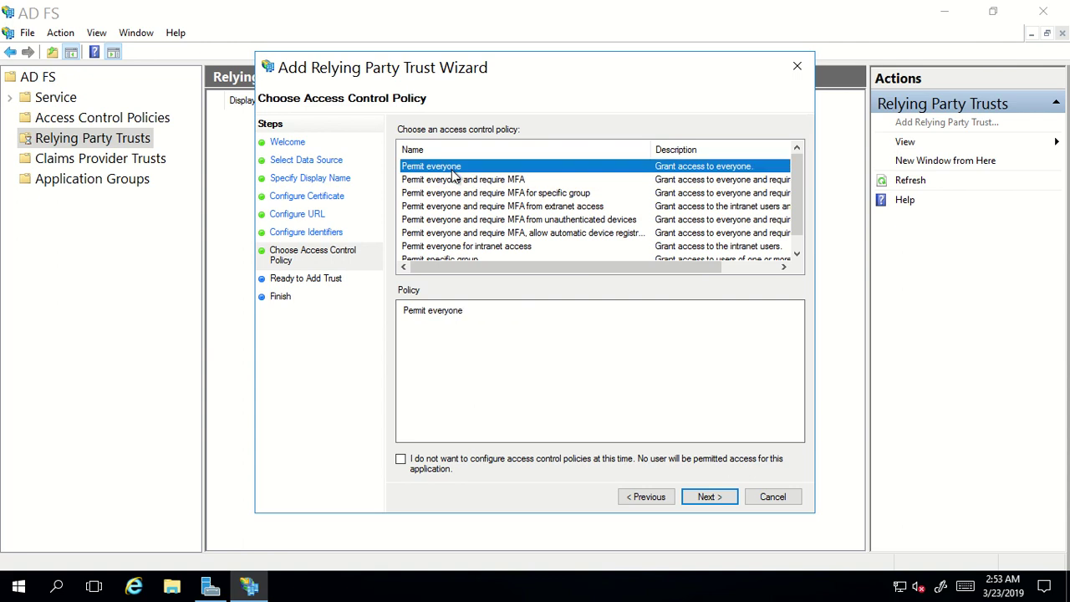
left_click(458, 182)
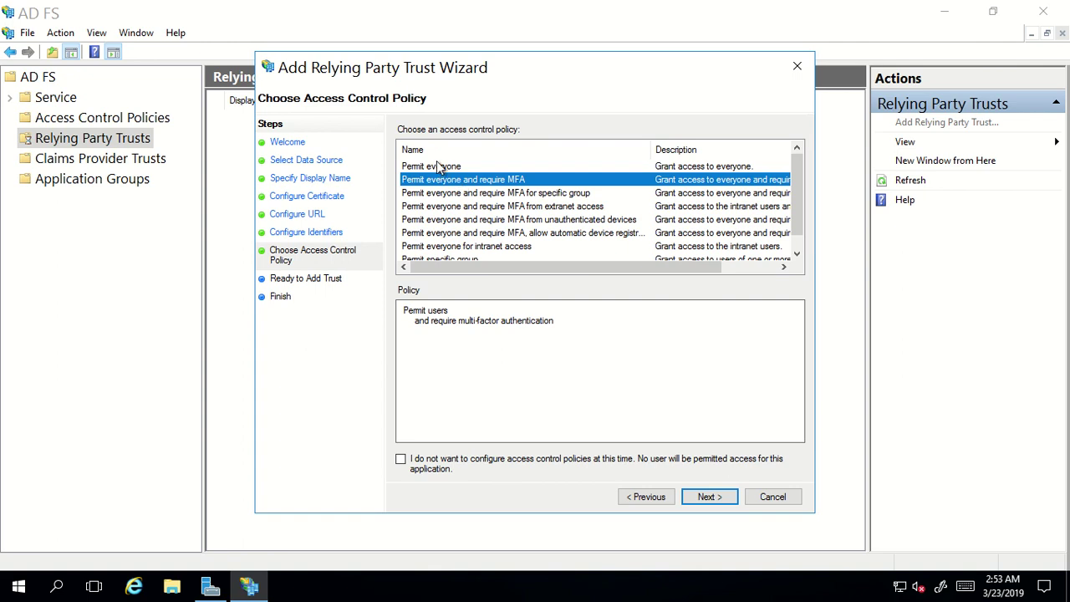
left_click(441, 167)
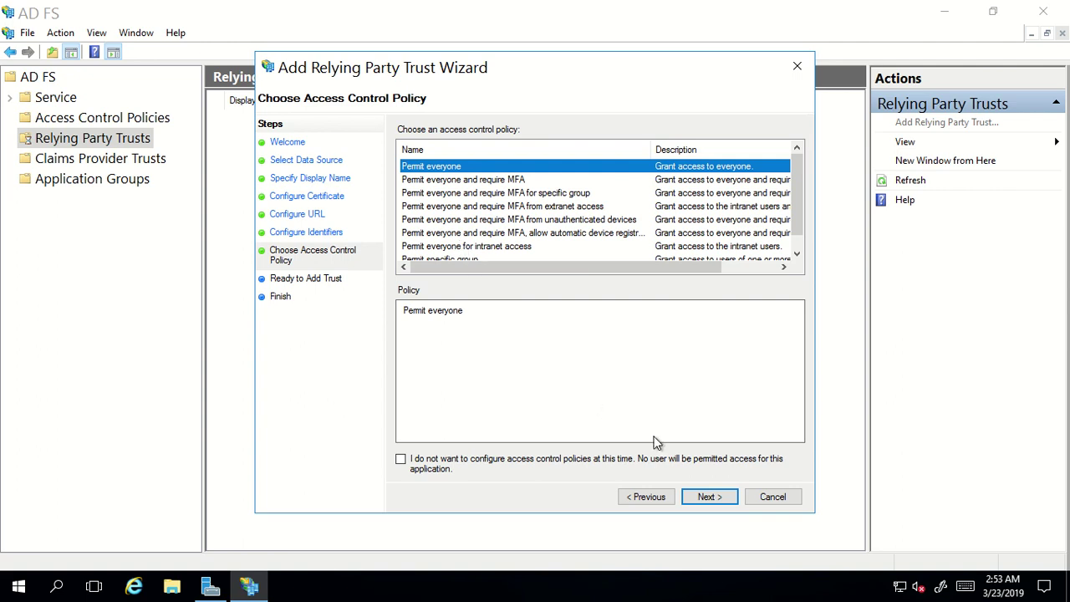
left_click(709, 496)
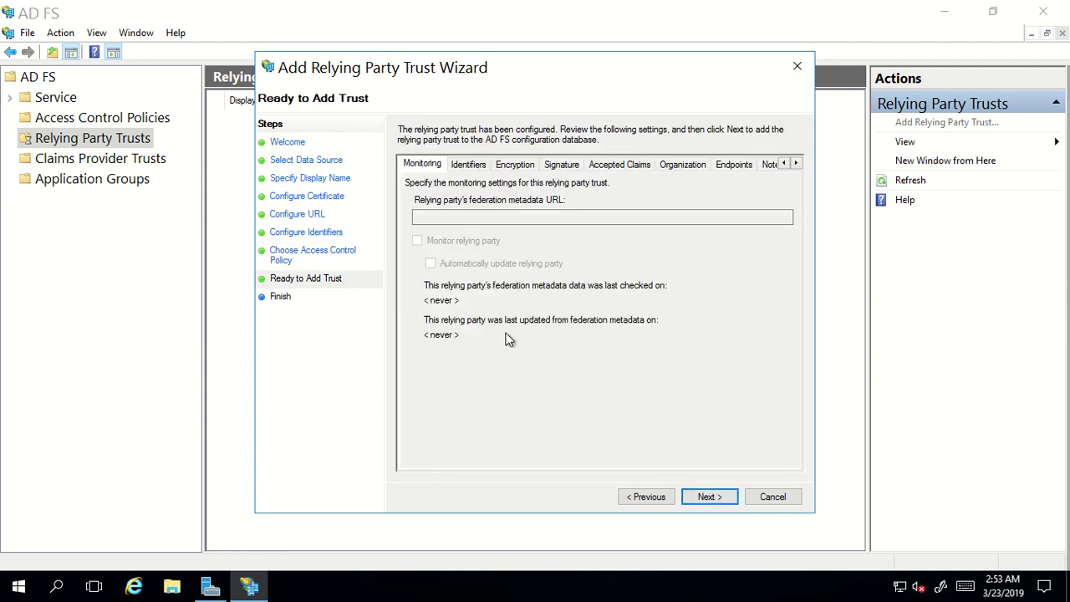
- Review the new trust's identifiers, encryption, signature, accepted claims, organization, endpoints and monitoring settings
left_click(458, 166)
left_click(508, 169)
left_click(560, 171)
left_click(619, 171)
left_click(681, 170)
left_click(741, 168)
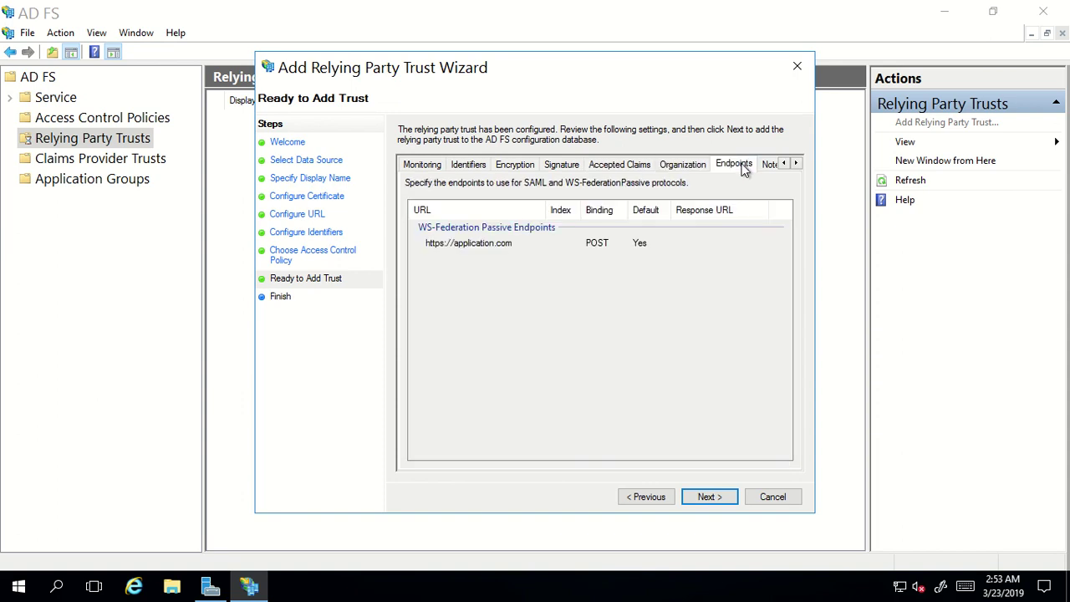
left_click(419, 170)
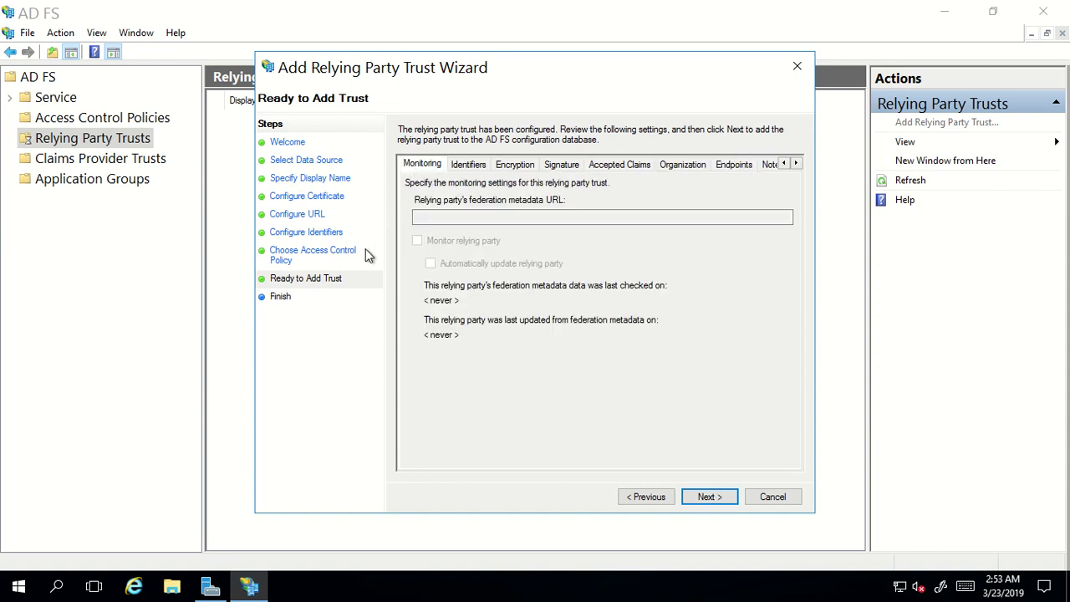
- Add the configured relying party trust to the database and close the wizard
left_click(707, 498)
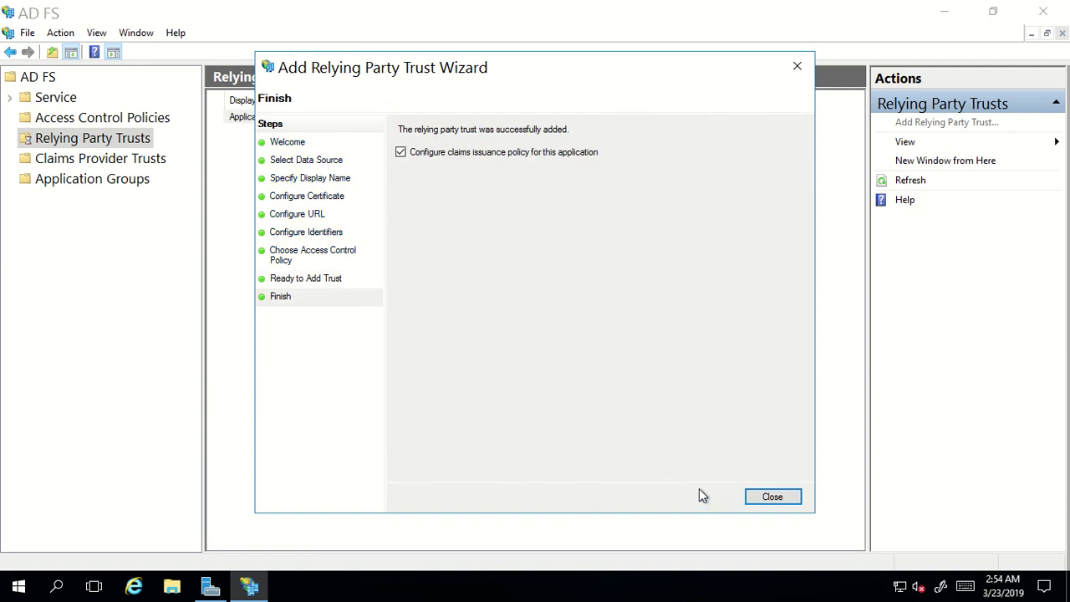
left_click(771, 498)
left_click(370, 344)
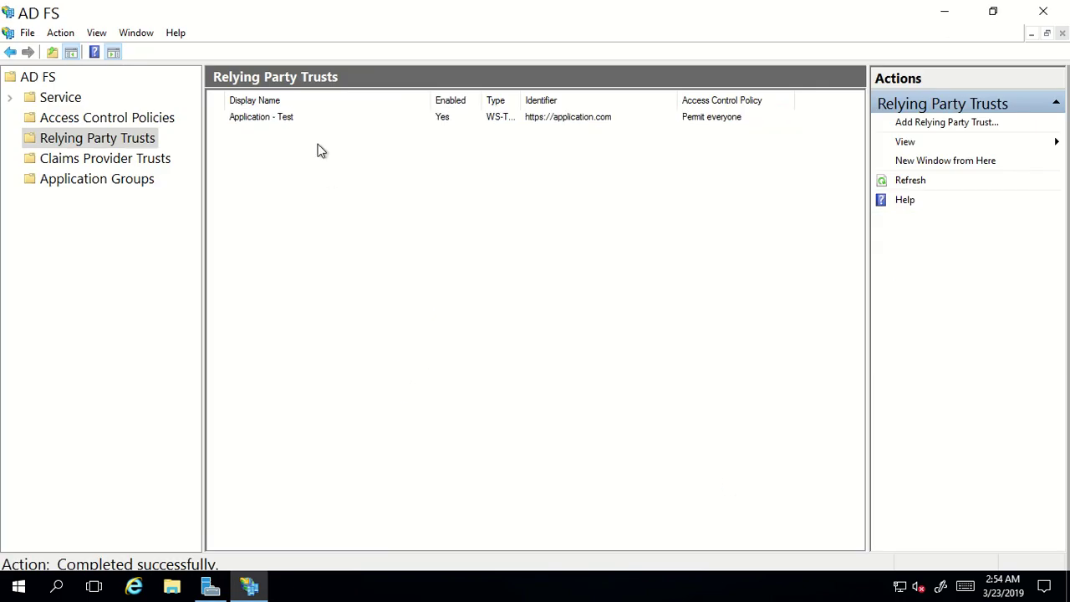
- Examine the claim issuance policy of the Application - Test trust, then close it without adding rules
left_click(289, 119)
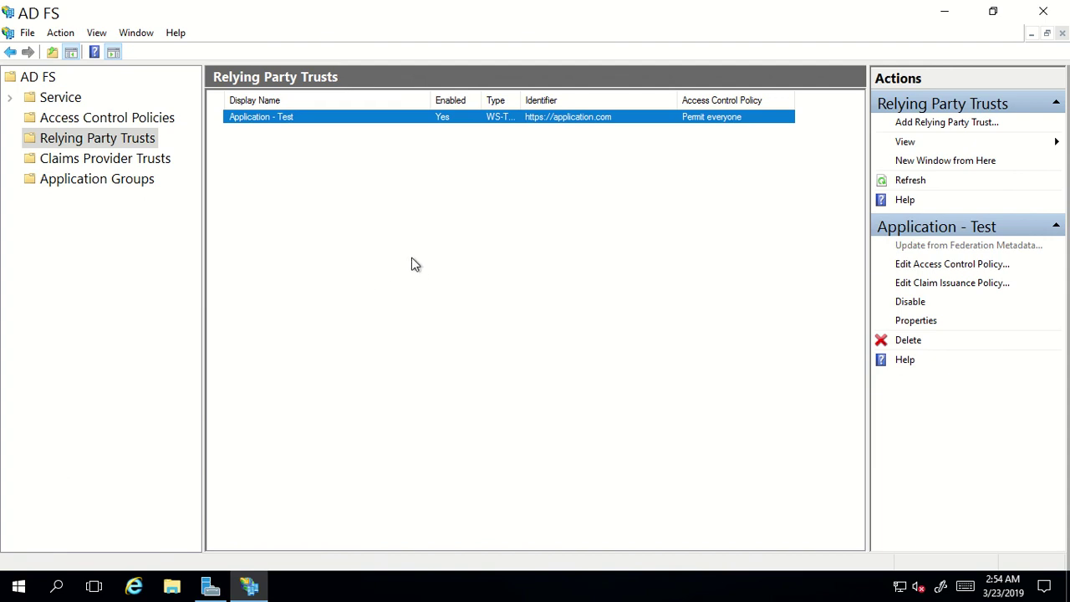
left_click(928, 284)
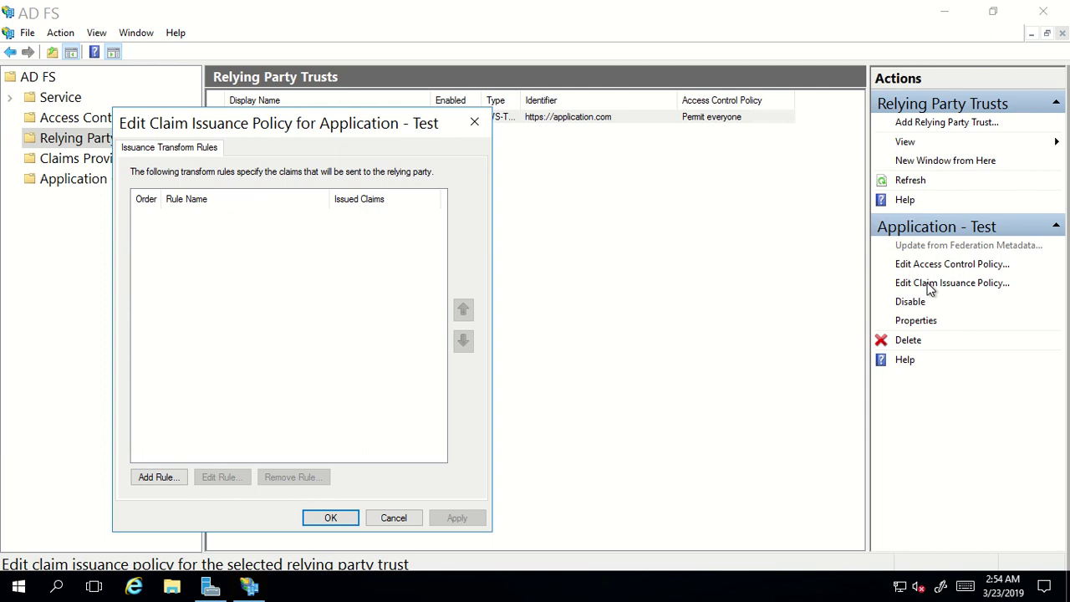
left_click_drag(266, 123, 318, 90)
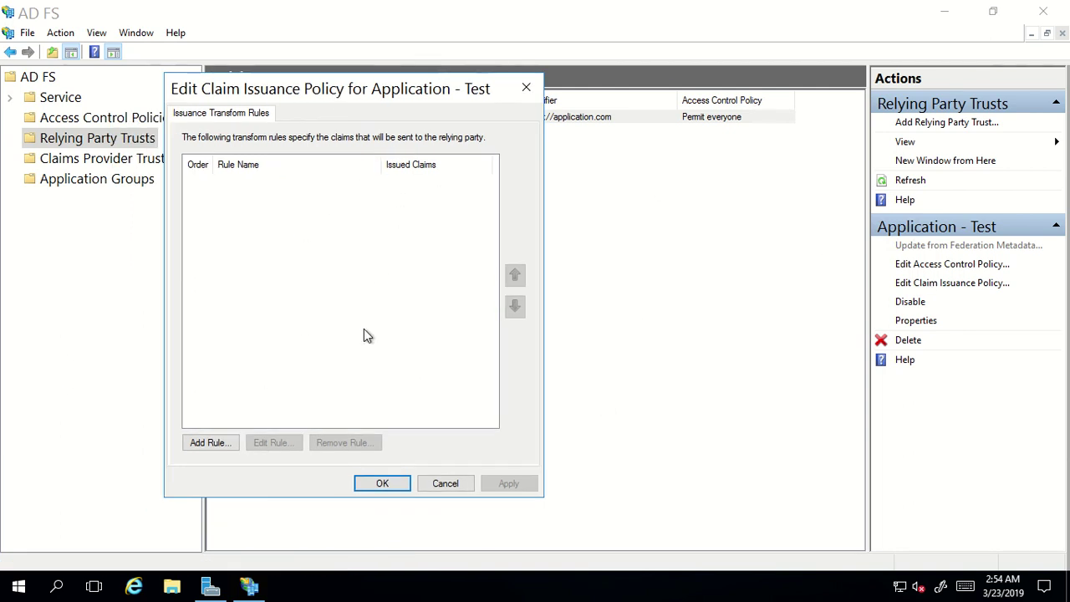
left_click(436, 486)
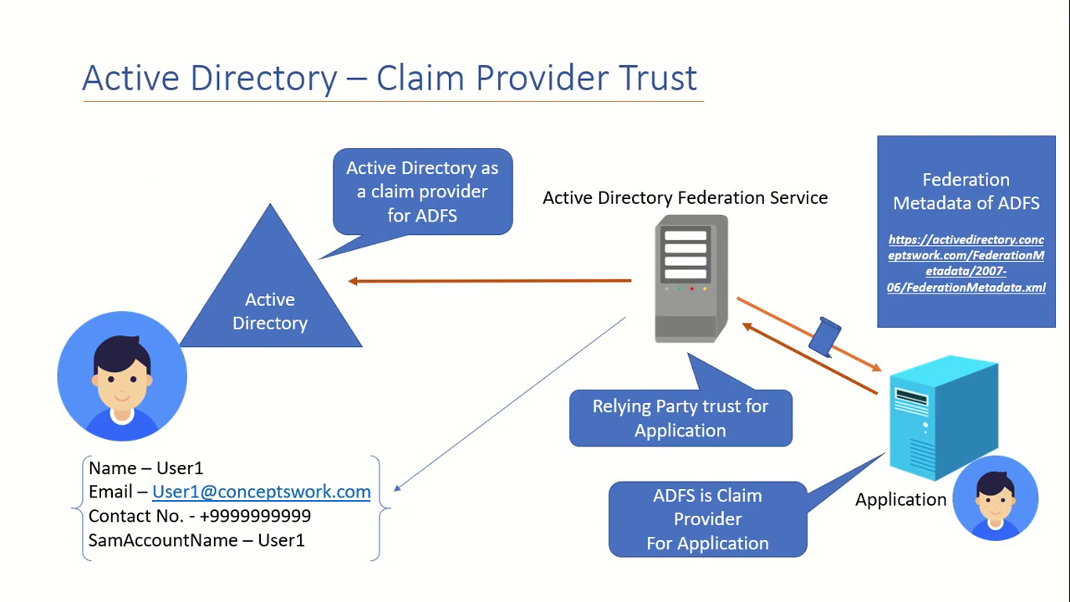